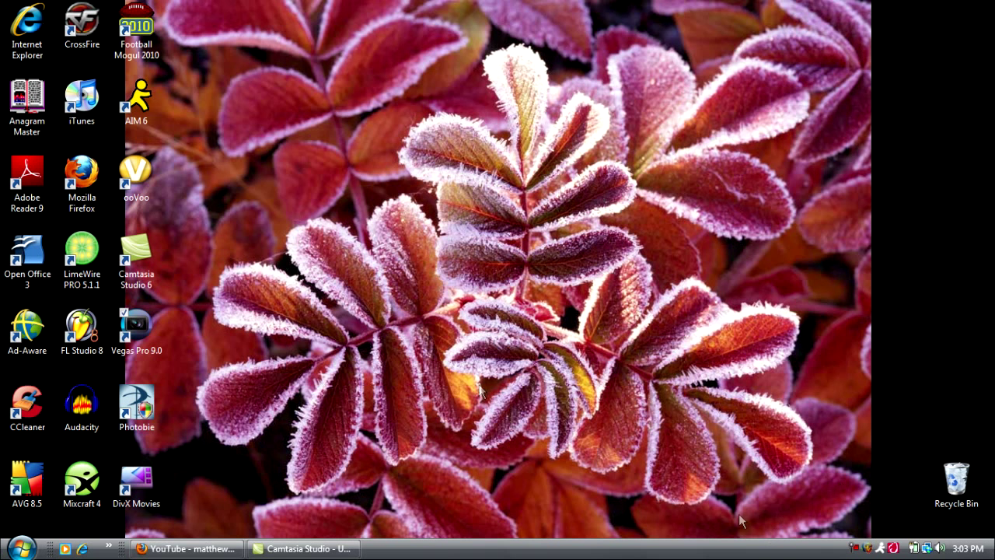
Step: Launch Vegas Pro 9.0 from its desktop shortcut and bring the YouTube channel page forward
{"action": "left_click", "coordinate": [150, 325]}
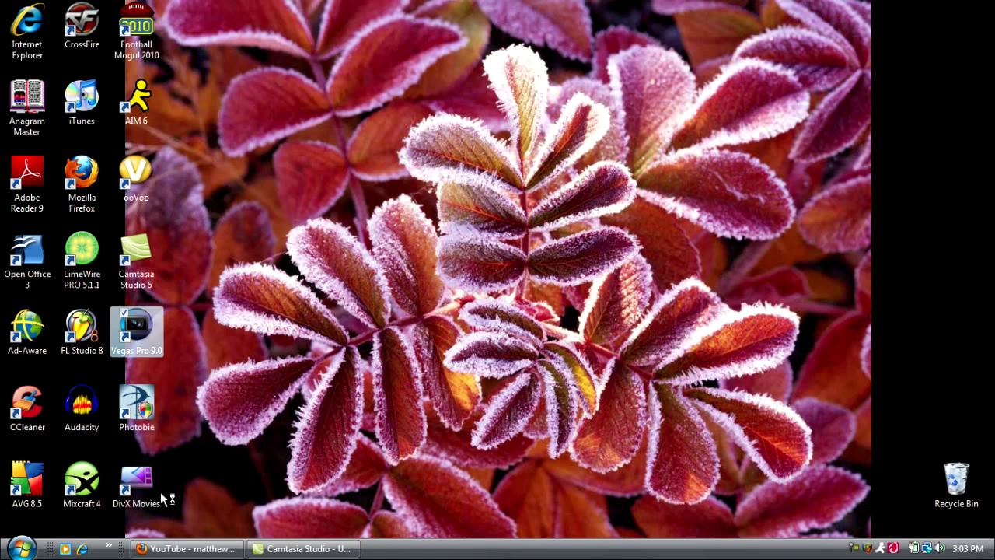
{"action": "left_click", "coordinate": [186, 548]}
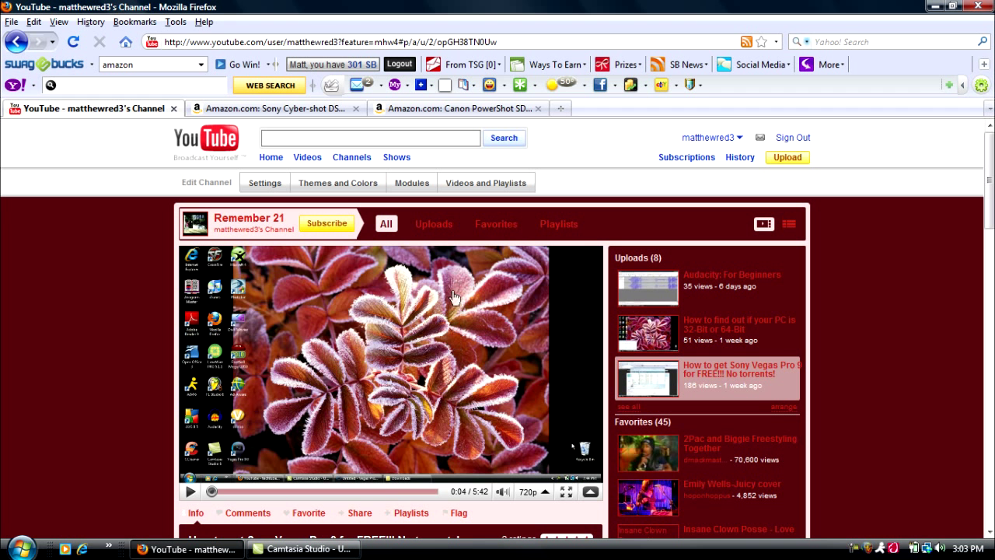
Step: Show the Sony Cyber-shot DSC-W290 Amazon page and close the colour-scheme warning
{"action": "left_click", "coordinate": [334, 111]}
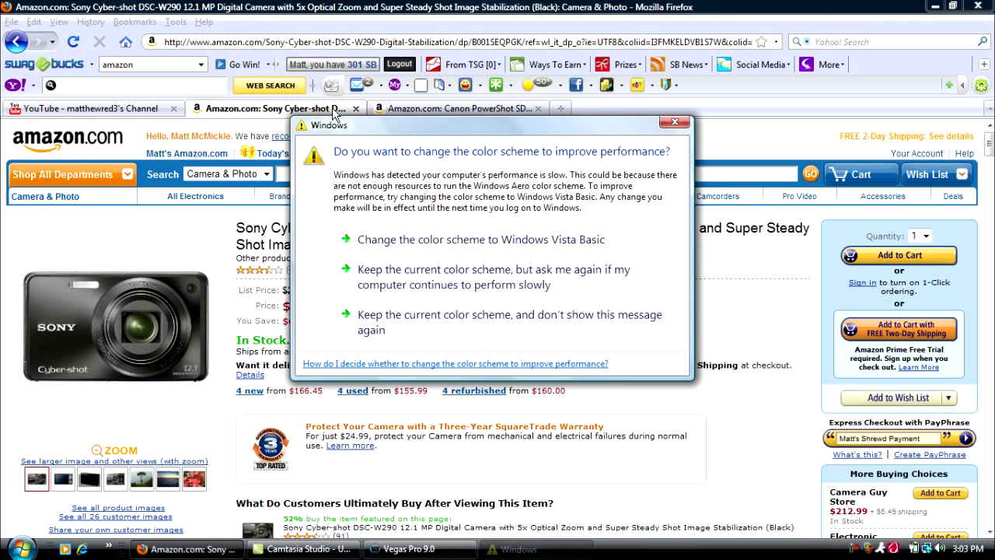
{"action": "left_click", "coordinate": [679, 124]}
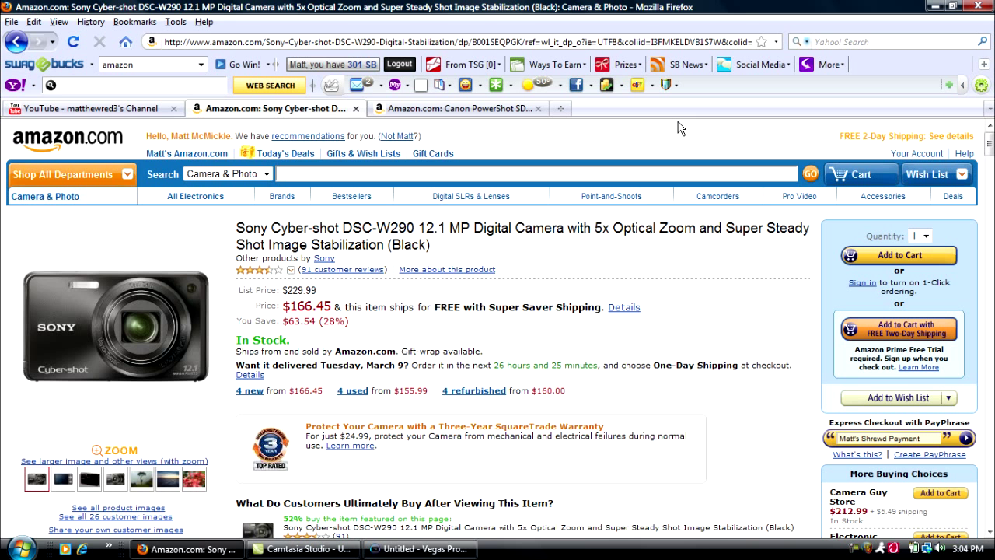
Step: Switch to the Canon PowerShot SD780IS Amazon tab and close the colour-scheme warning
{"action": "left_click", "coordinate": [420, 110]}
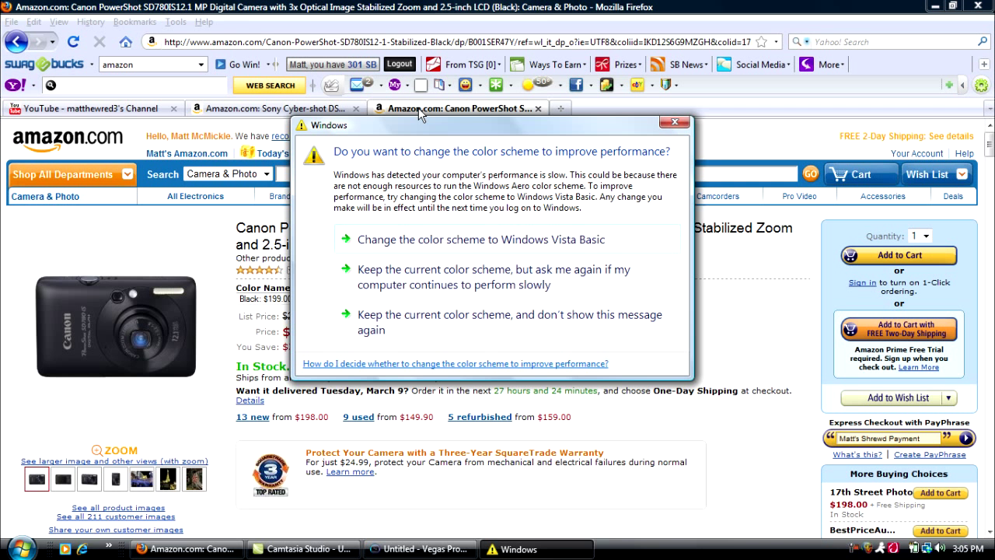
{"action": "left_click", "coordinate": [674, 123]}
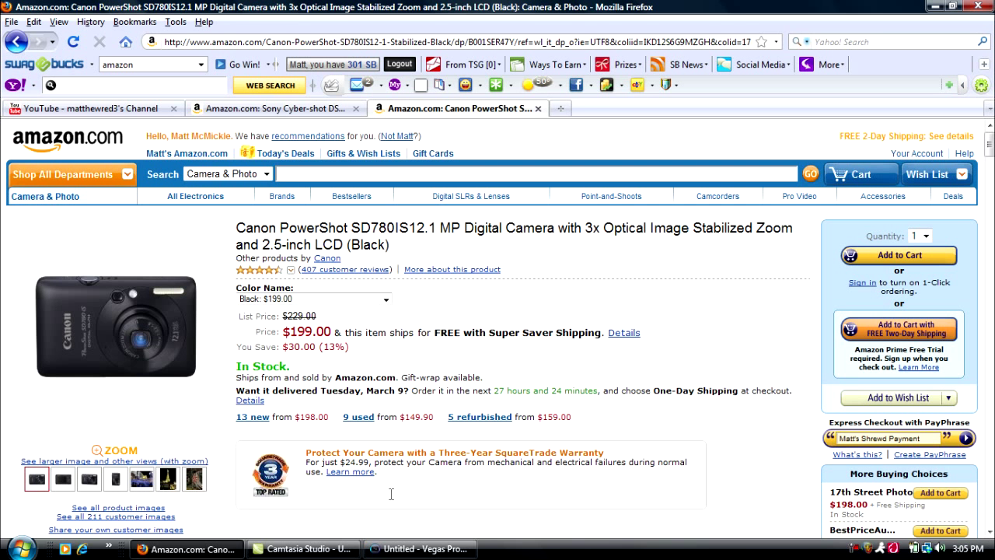
Step: Switch to Vegas Pro and start a new project, showing its template list
{"action": "left_click", "coordinate": [420, 549]}
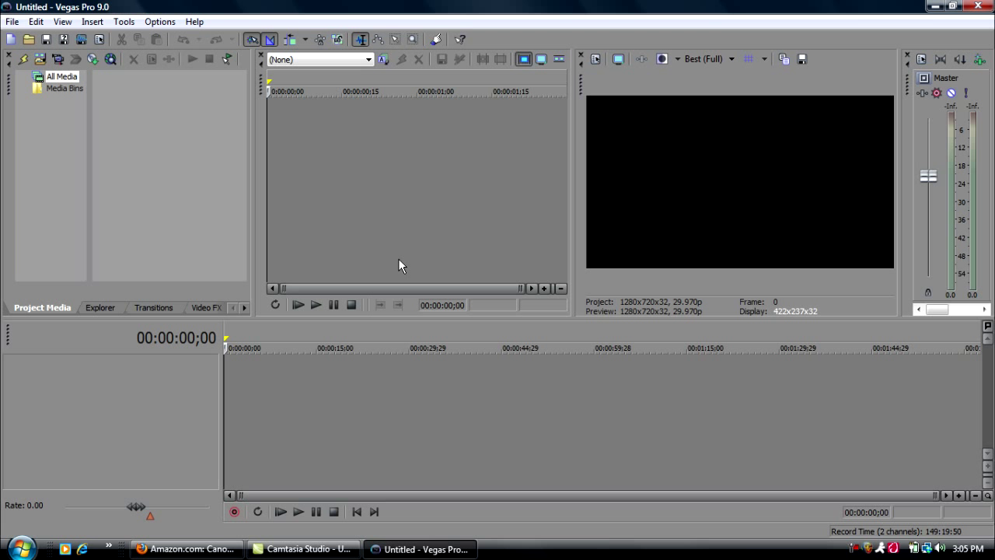
{"action": "left_click", "coordinate": [14, 22]}
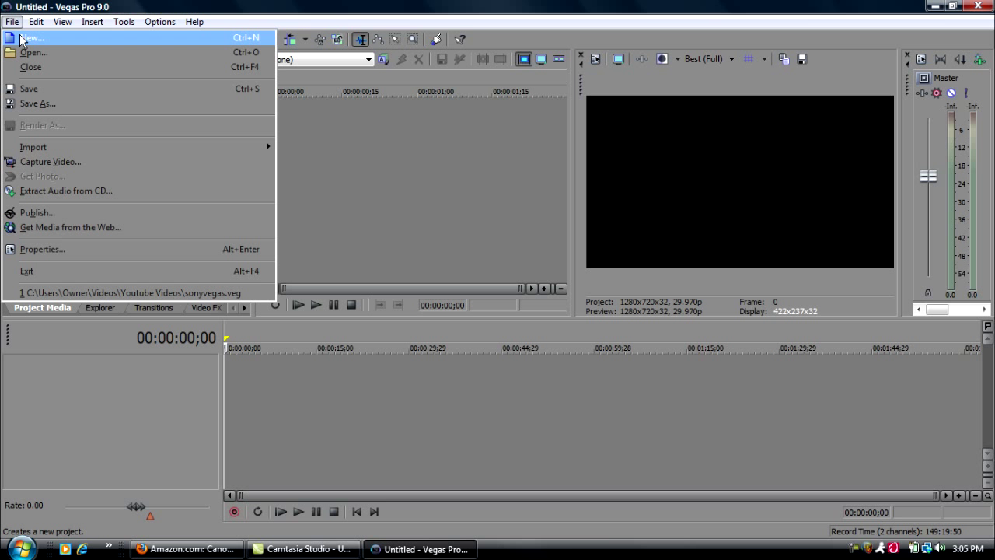
{"action": "left_click", "coordinate": [31, 37]}
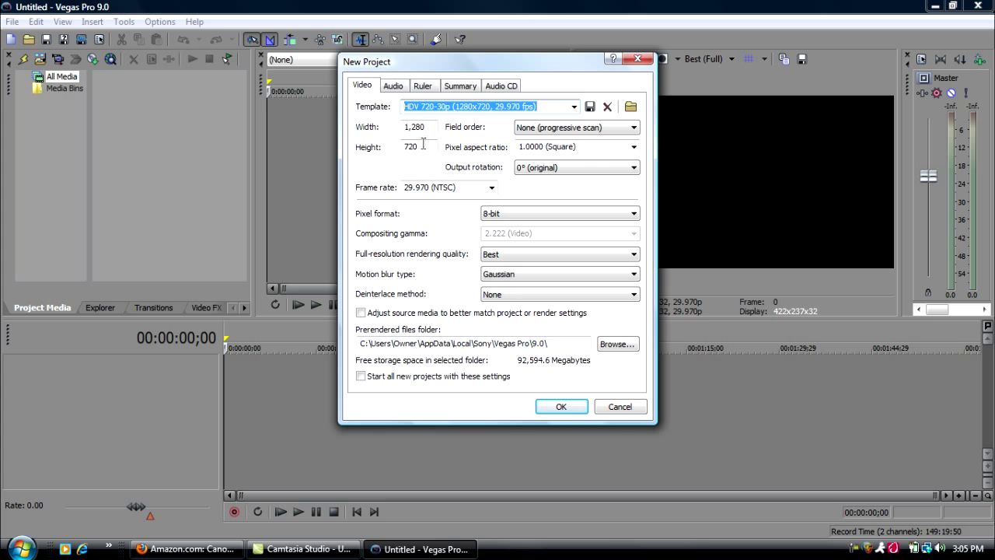
{"action": "left_click", "coordinate": [573, 106]}
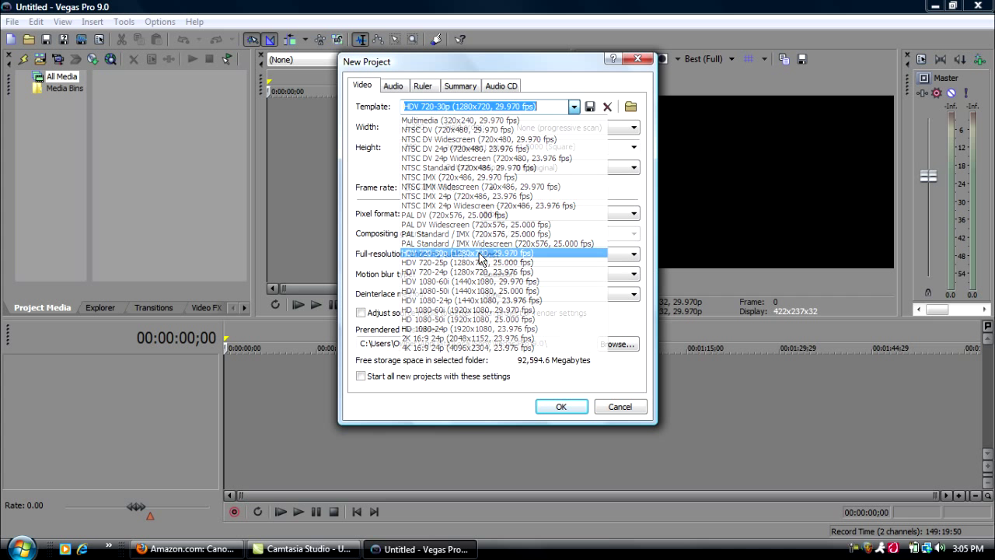
Step: Keep the HDV 720-30p template, 8-bit pixel format and Best full-resolution rendering quality
{"action": "left_click", "coordinate": [482, 257]}
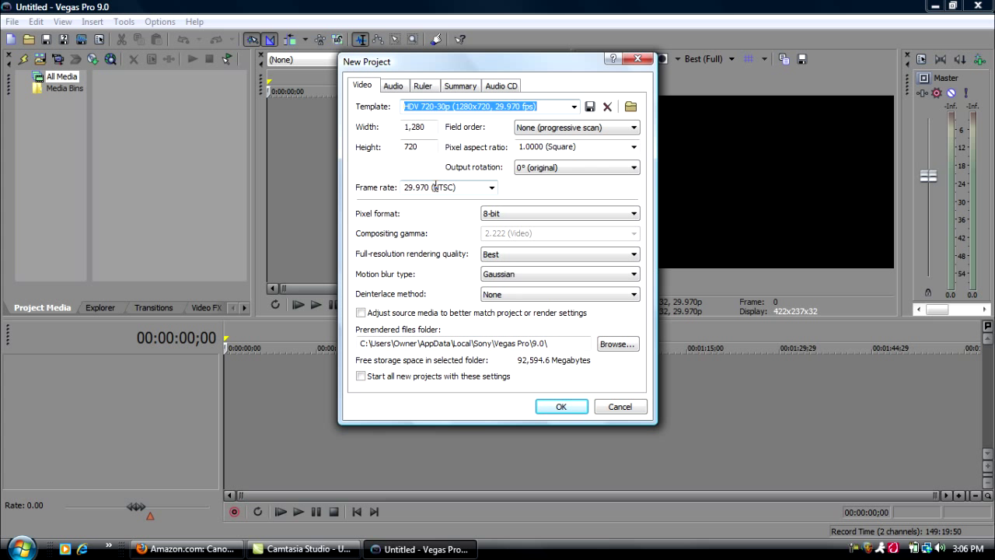
{"action": "left_click", "coordinate": [517, 214]}
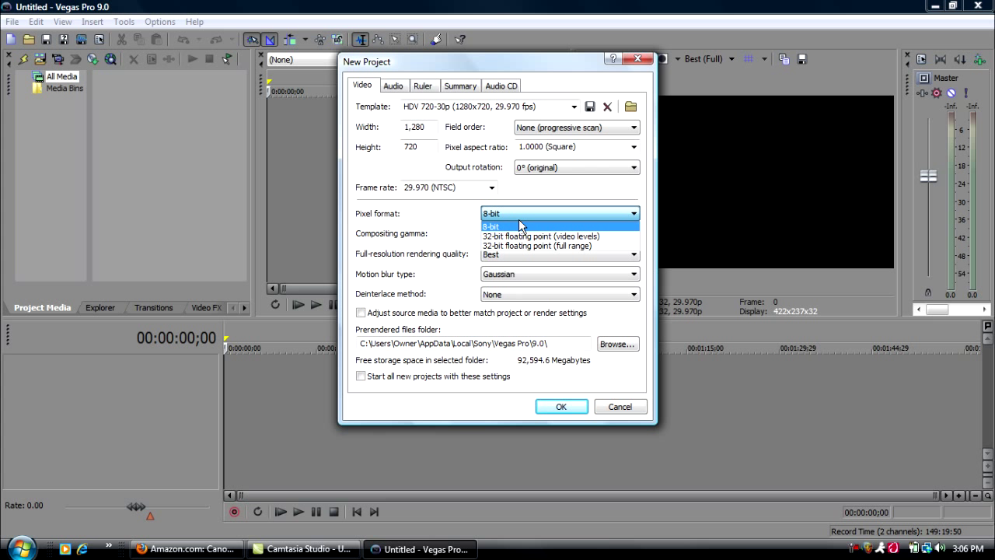
{"action": "left_click", "coordinate": [520, 225]}
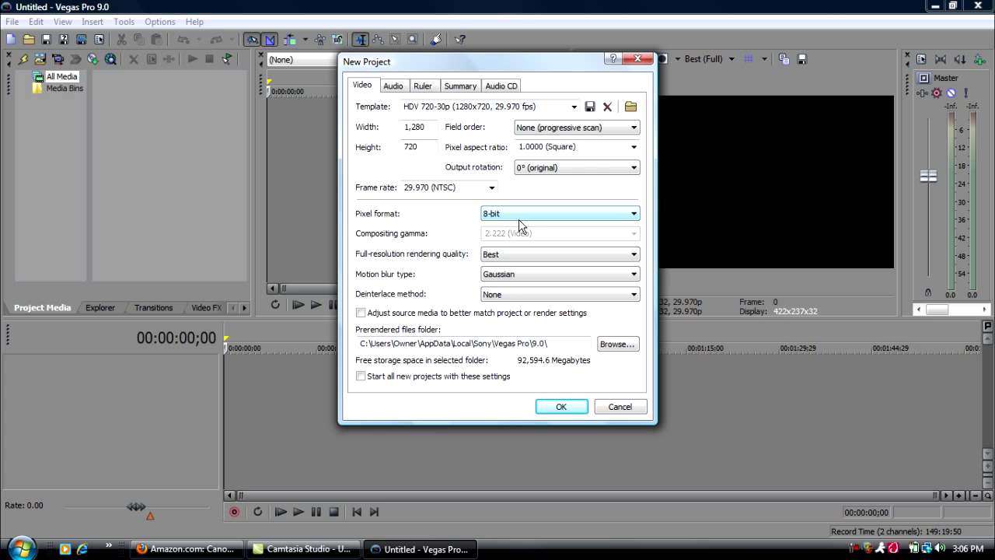
{"action": "left_click", "coordinate": [486, 258]}
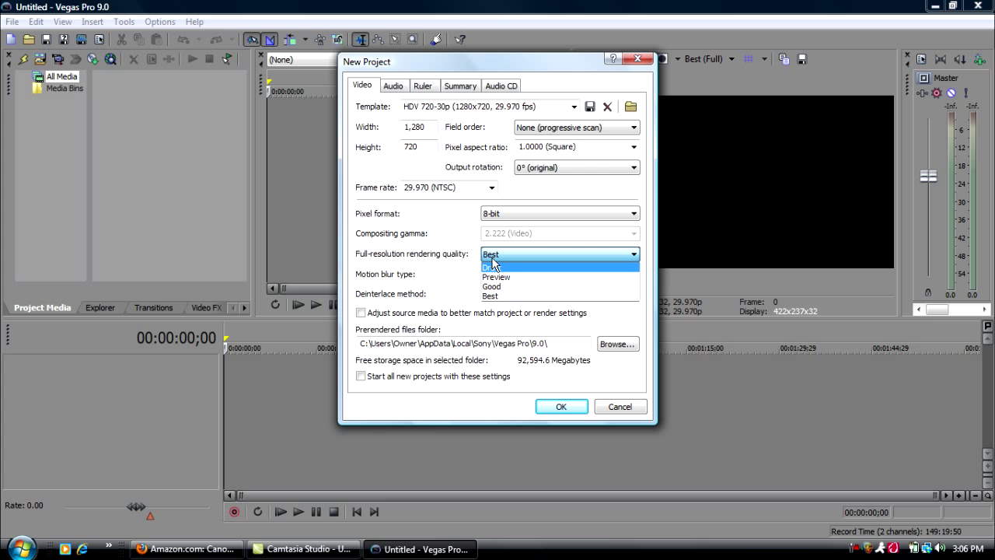
{"action": "left_click", "coordinate": [487, 255]}
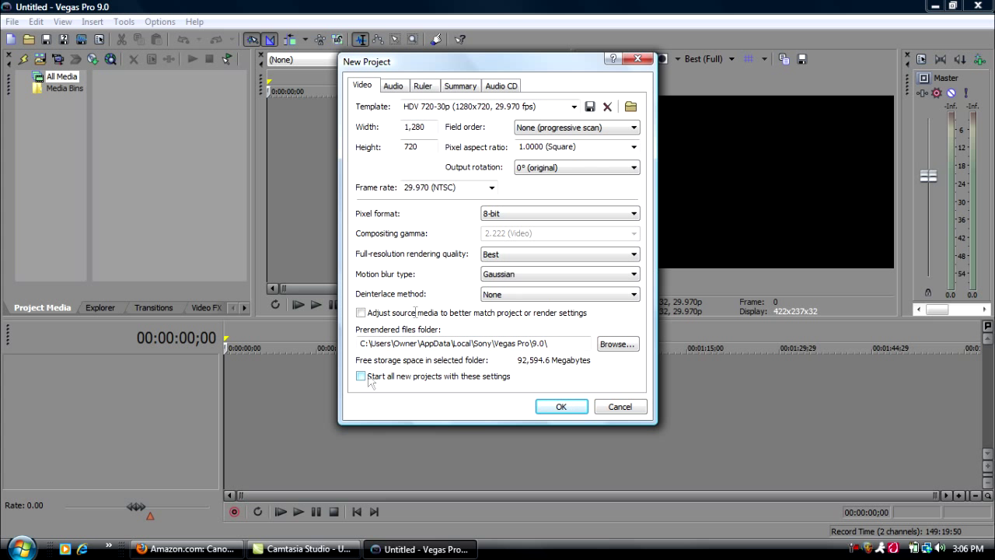
Step: Keep the project audio at 16-bit depth with Best resample quality
{"action": "left_click", "coordinate": [394, 87]}
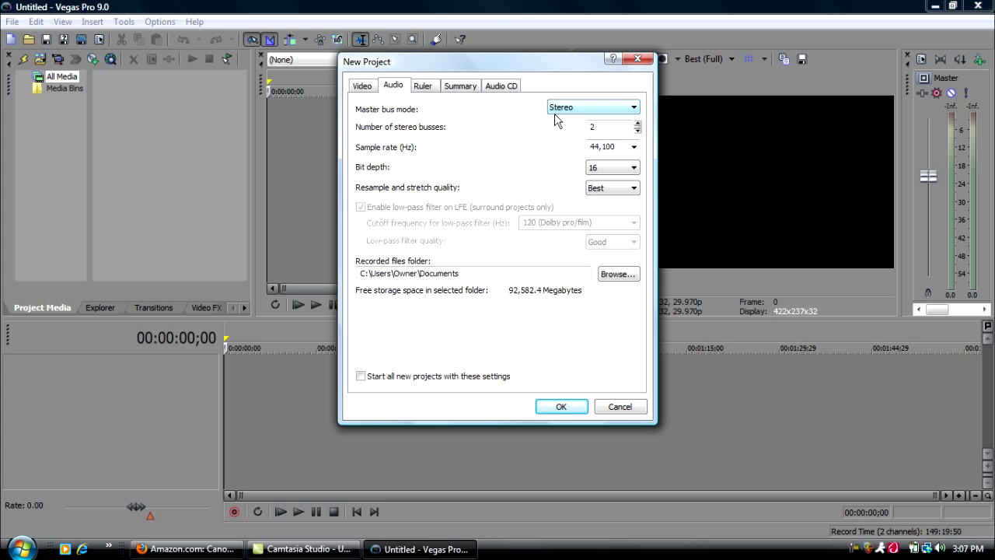
{"action": "left_click", "coordinate": [618, 169]}
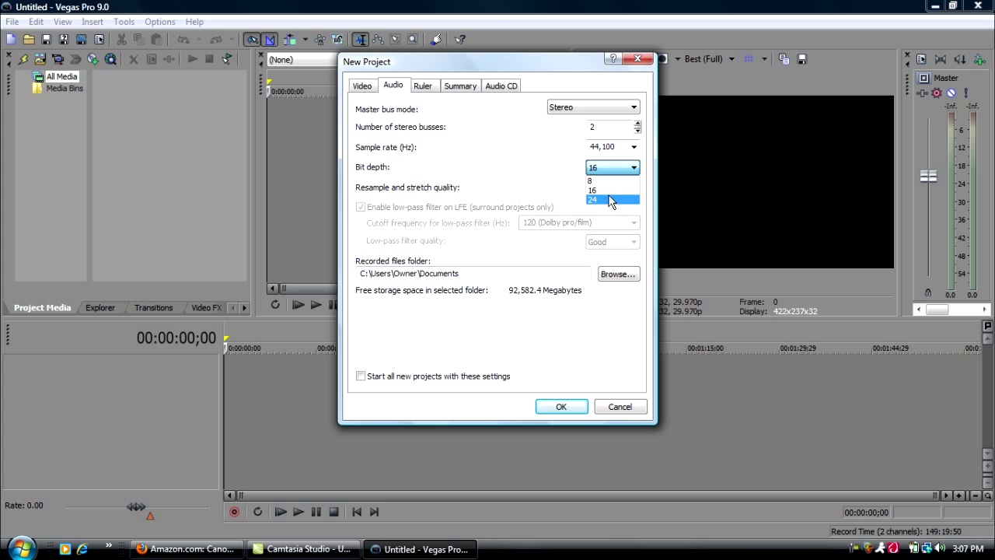
{"action": "left_click", "coordinate": [606, 191]}
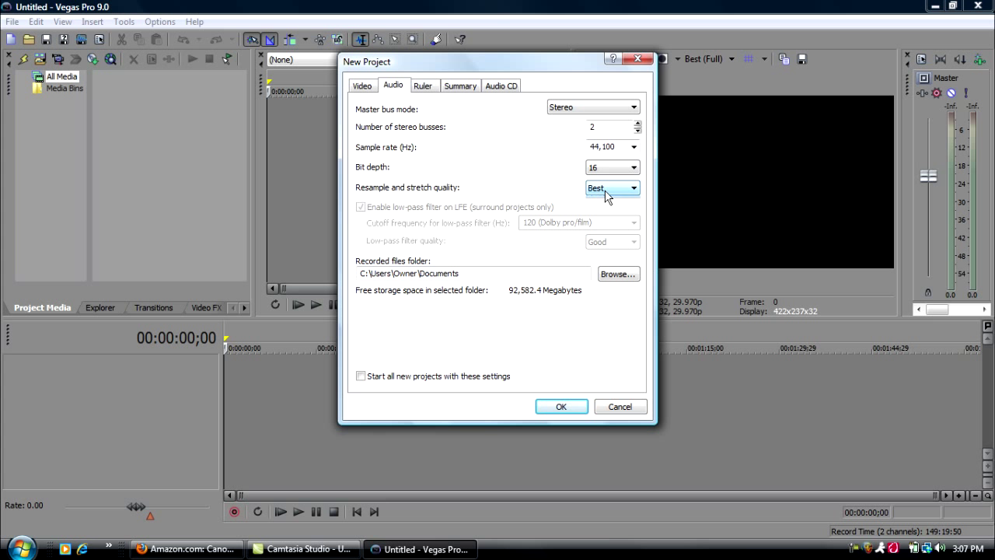
{"action": "left_click", "coordinate": [606, 195]}
{"action": "left_click", "coordinate": [606, 195]}
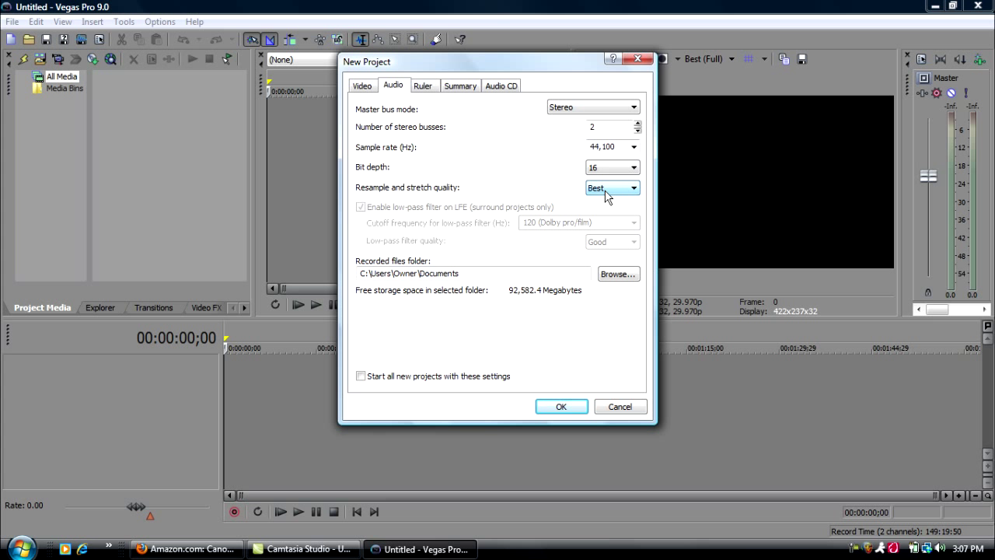
Step: Review the Ruler, Summary and Audio CD settings, then confirm the new project
{"action": "left_click", "coordinate": [426, 87]}
{"action": "left_click", "coordinate": [473, 90]}
{"action": "left_click", "coordinate": [498, 87]}
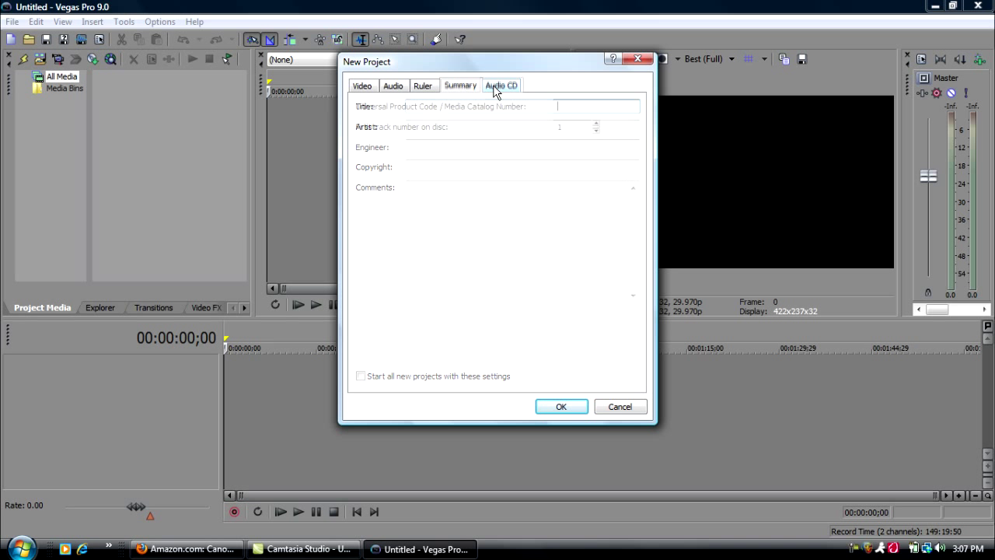
{"action": "left_click", "coordinate": [570, 409]}
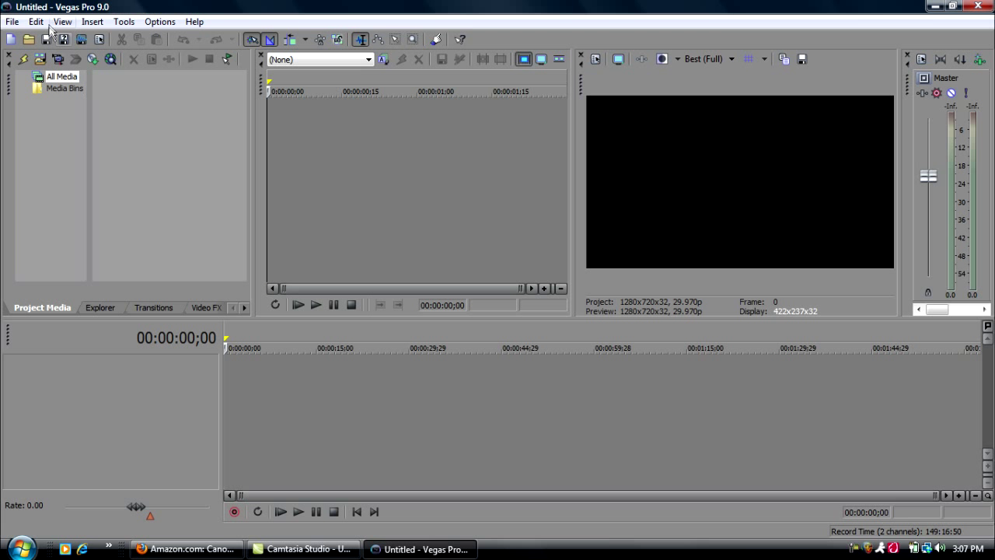
Step: Import hdsettings.avi from the Youtube Videos folder into project media
{"action": "left_click", "coordinate": [14, 21]}
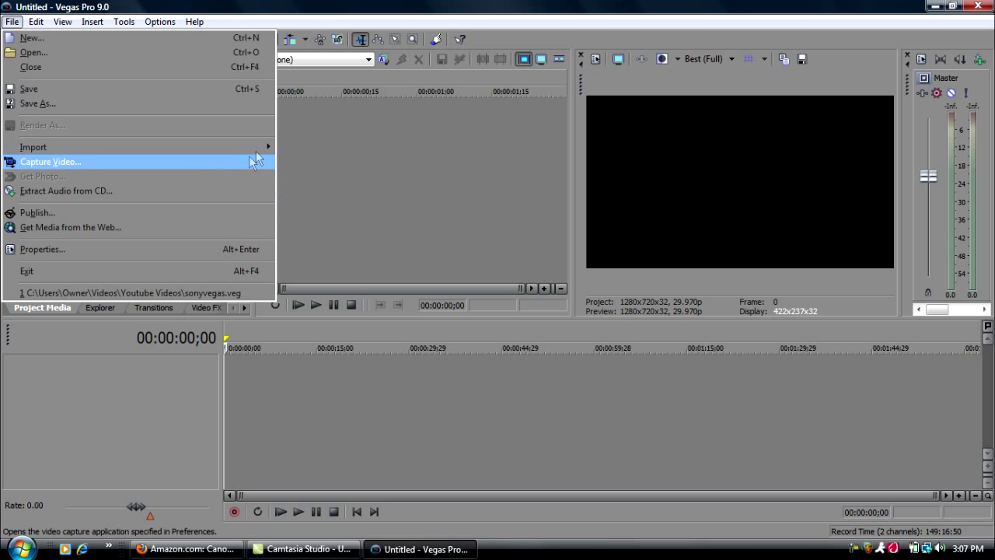
{"action": "mouse_move", "coordinate": [261, 146]}
{"action": "left_click", "coordinate": [307, 147]}
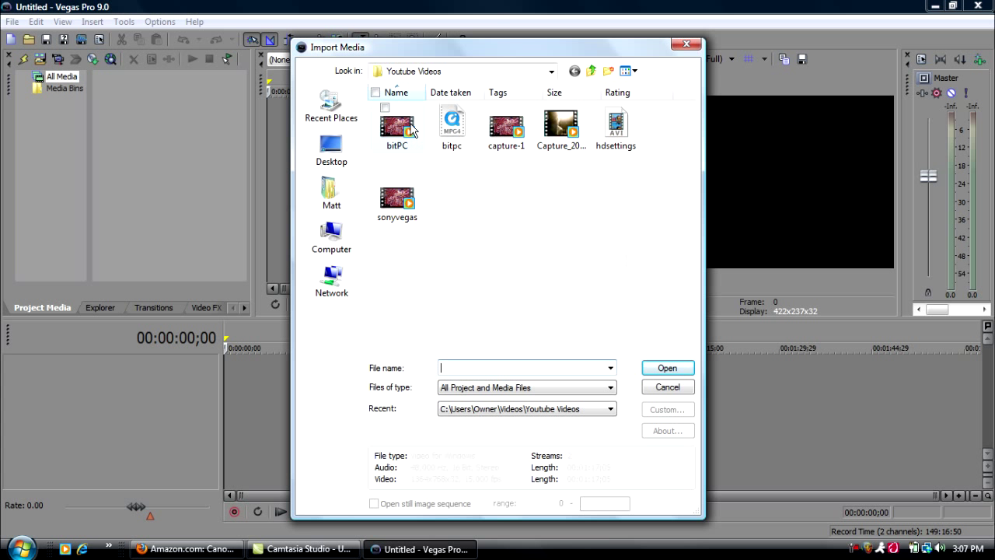
{"action": "left_click", "coordinate": [398, 127]}
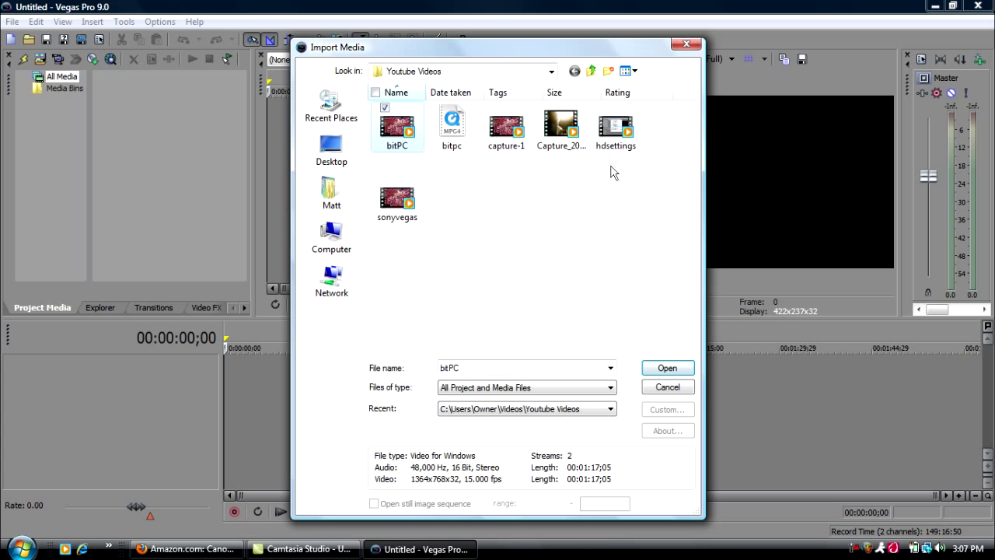
{"action": "left_click", "coordinate": [614, 132]}
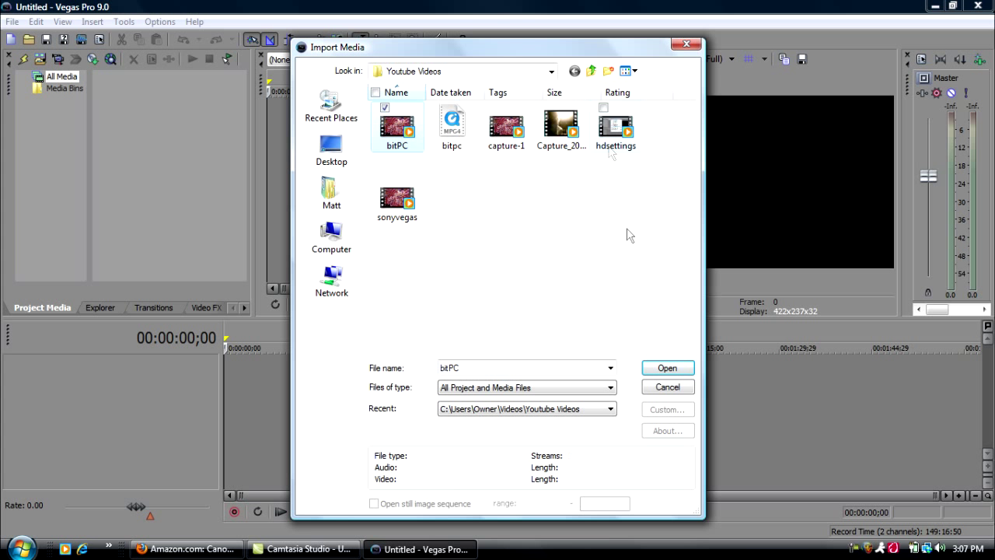
{"action": "left_click", "coordinate": [667, 367]}
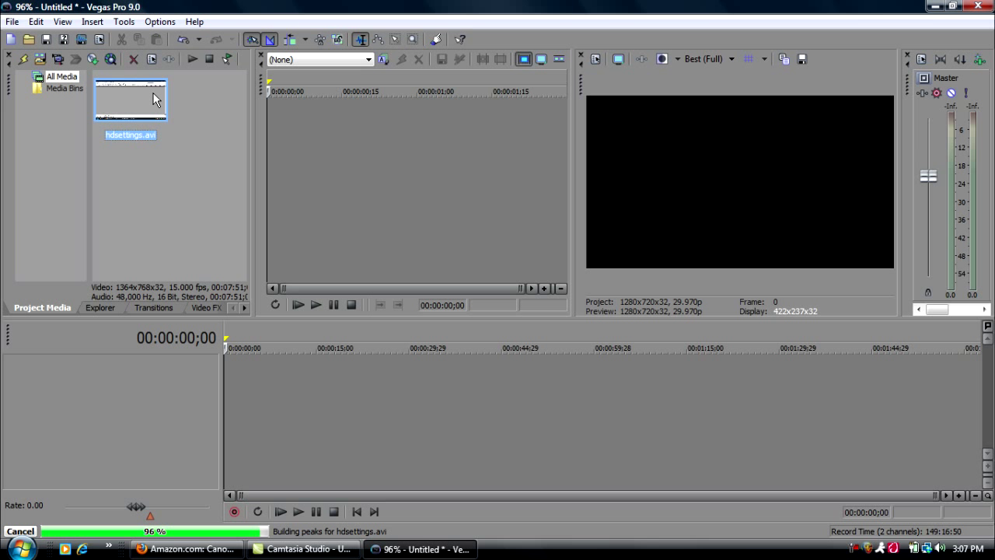
Step: Drag hdsettings.avi from Project Media onto the timeline
{"action": "left_click_drag", "start_coordinate": [153, 99], "coordinate": [233, 366]}
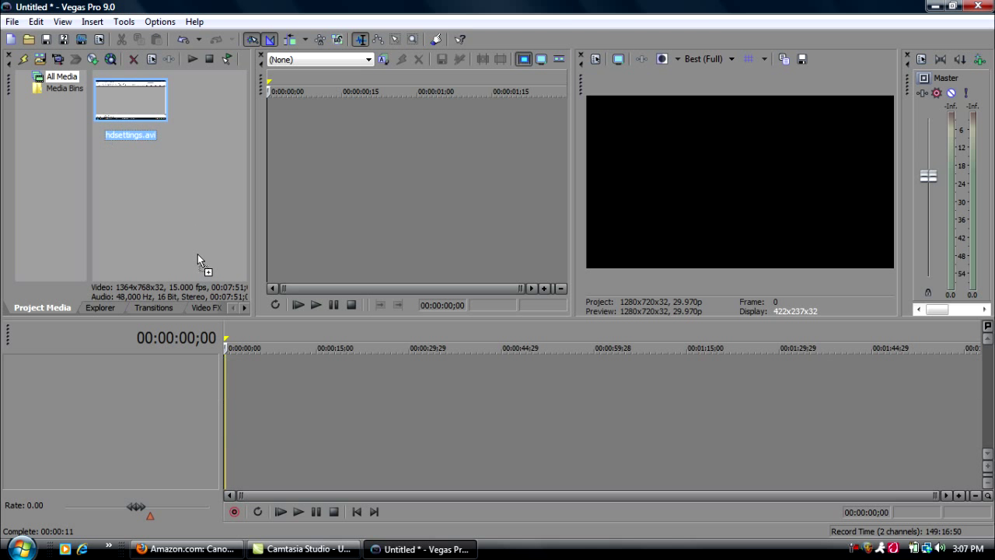
{"action": "left_click", "coordinate": [12, 22]}
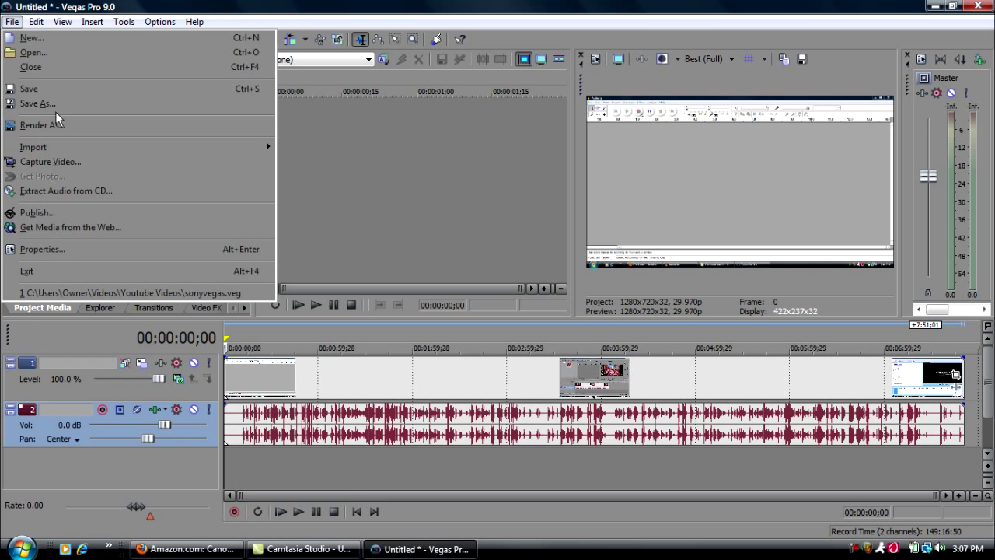
Step: Move the playhead to about 00:00:57 and browse the preview quality options without changing them
{"action": "left_click", "coordinate": [314, 451]}
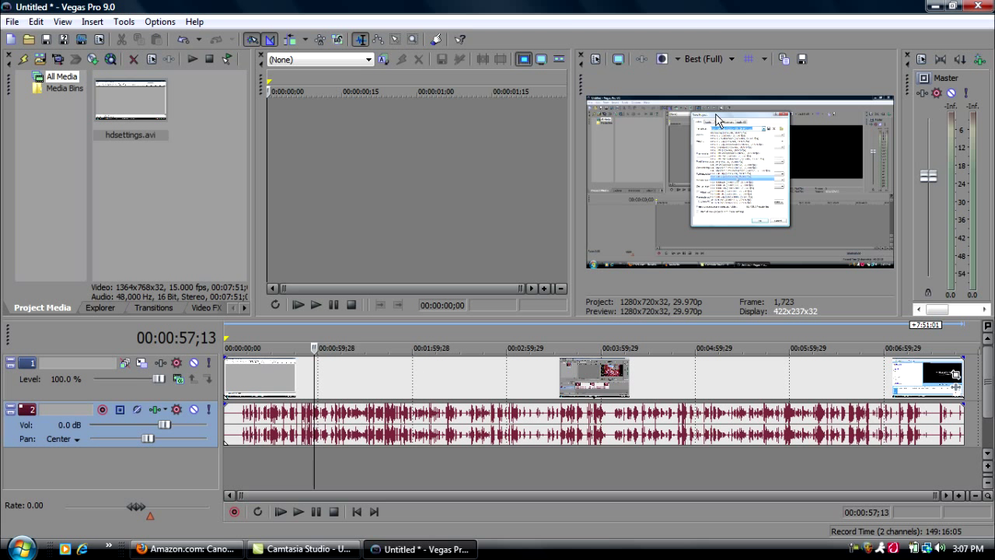
{"action": "left_click", "coordinate": [715, 62]}
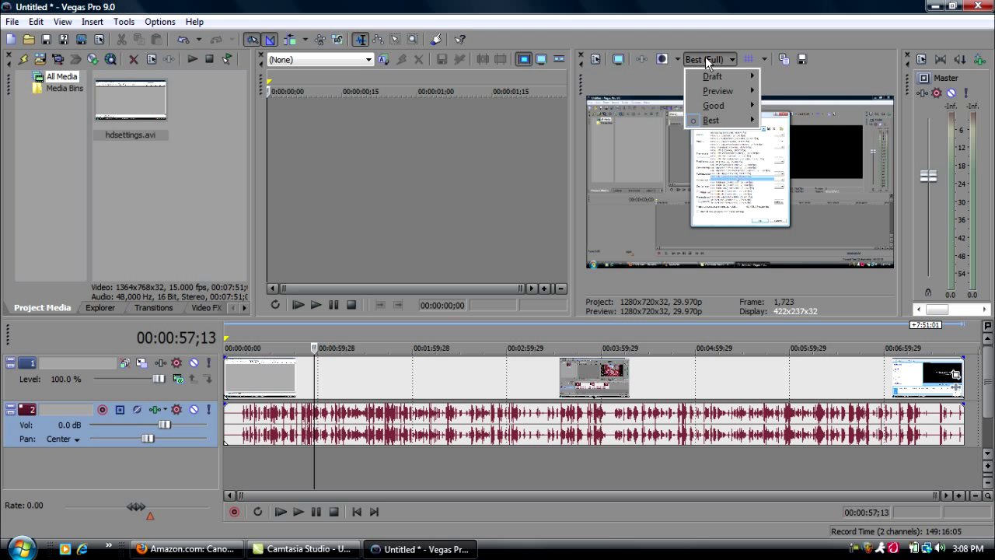
{"action": "left_click", "coordinate": [700, 60]}
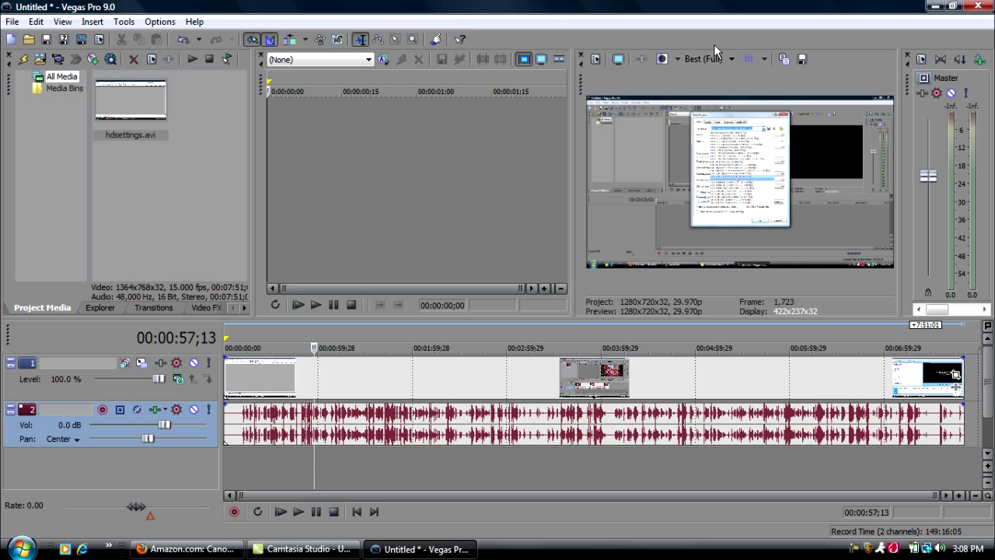
{"action": "left_click", "coordinate": [712, 60]}
{"action": "mouse_move", "coordinate": [717, 120]}
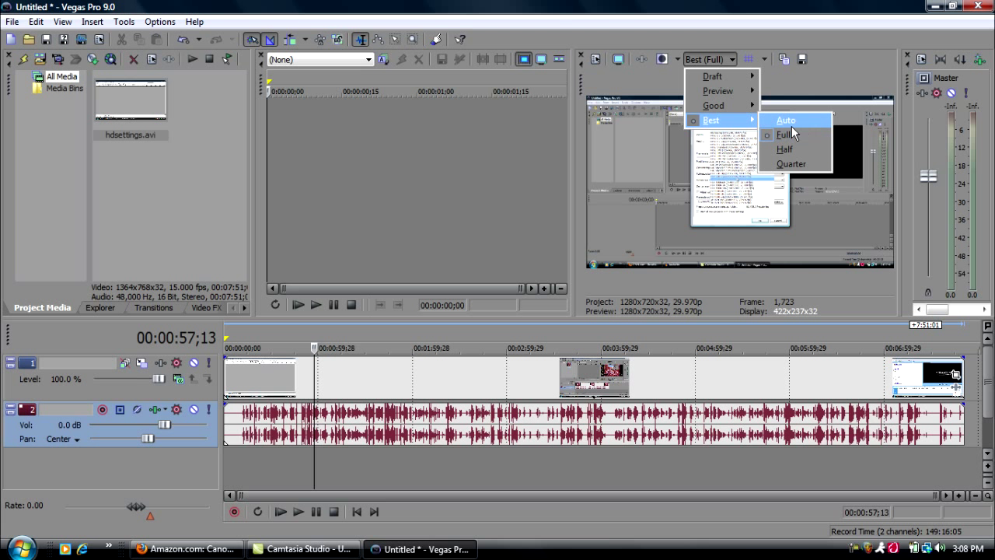
{"action": "left_click", "coordinate": [571, 295]}
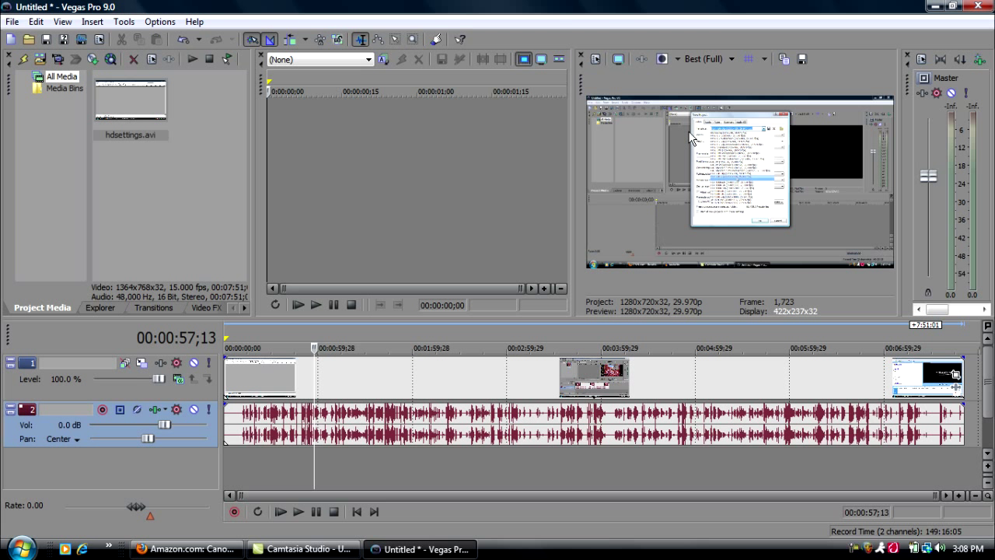
Step: Set preview quality to Best (Auto), then back to Best (Full)
{"action": "left_click", "coordinate": [709, 58]}
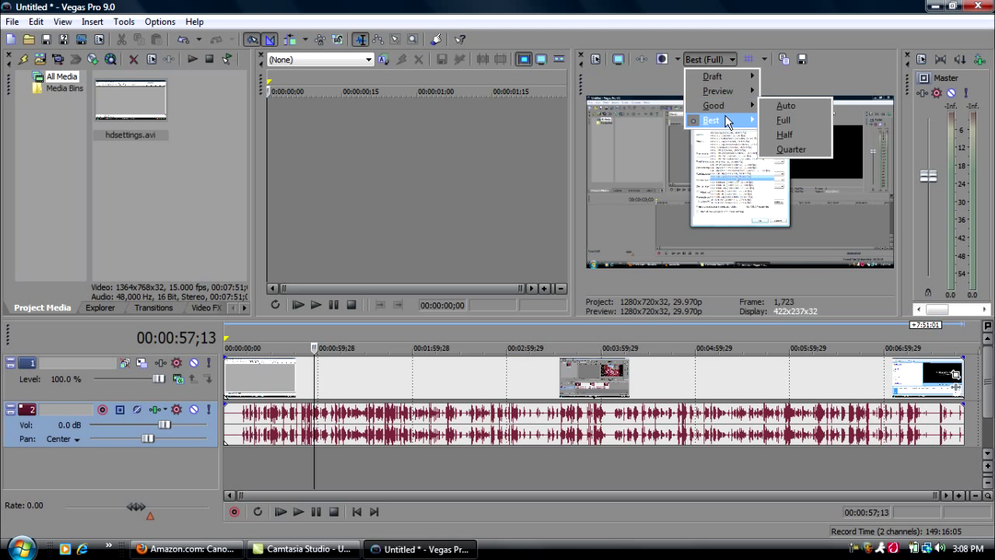
{"action": "left_click", "coordinate": [780, 120]}
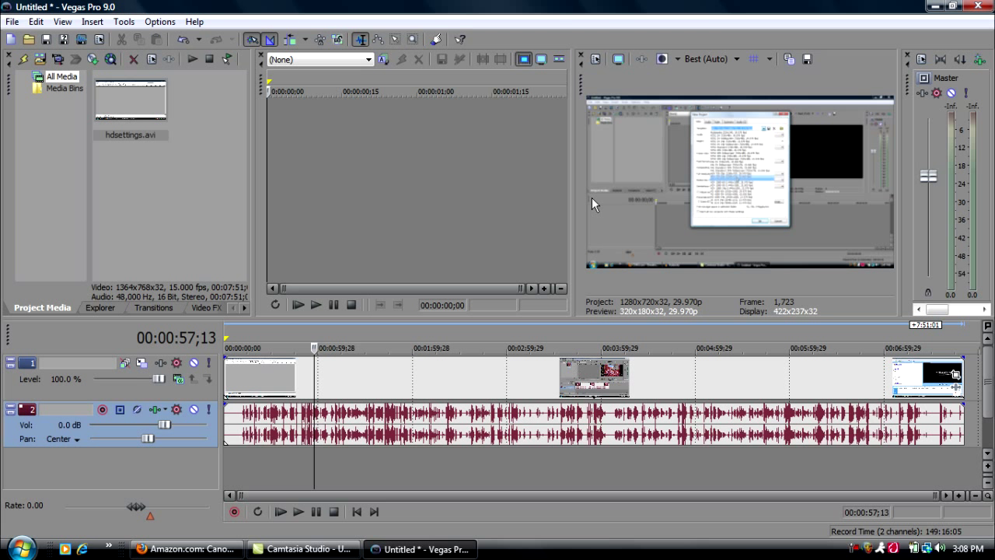
{"action": "left_click", "coordinate": [693, 60]}
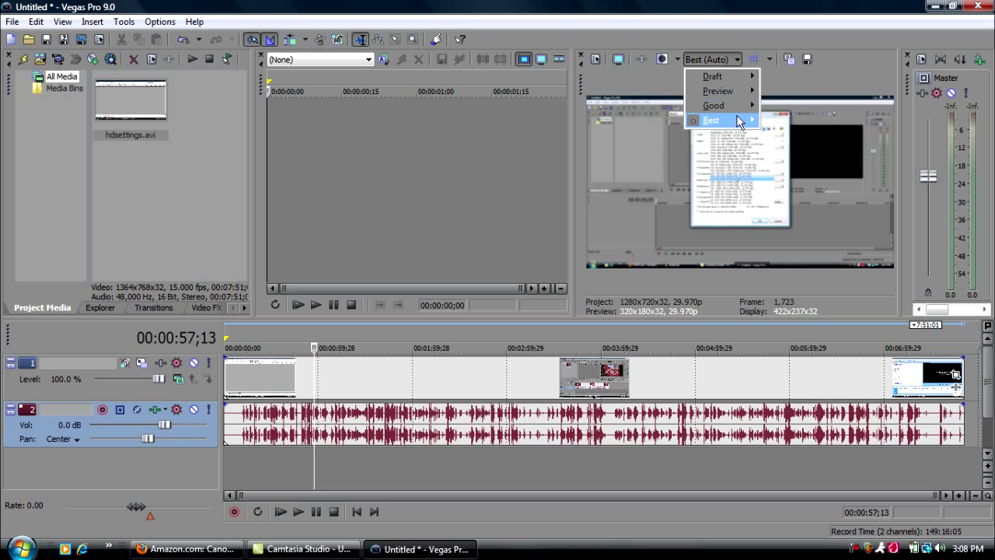
{"action": "left_click", "coordinate": [776, 135]}
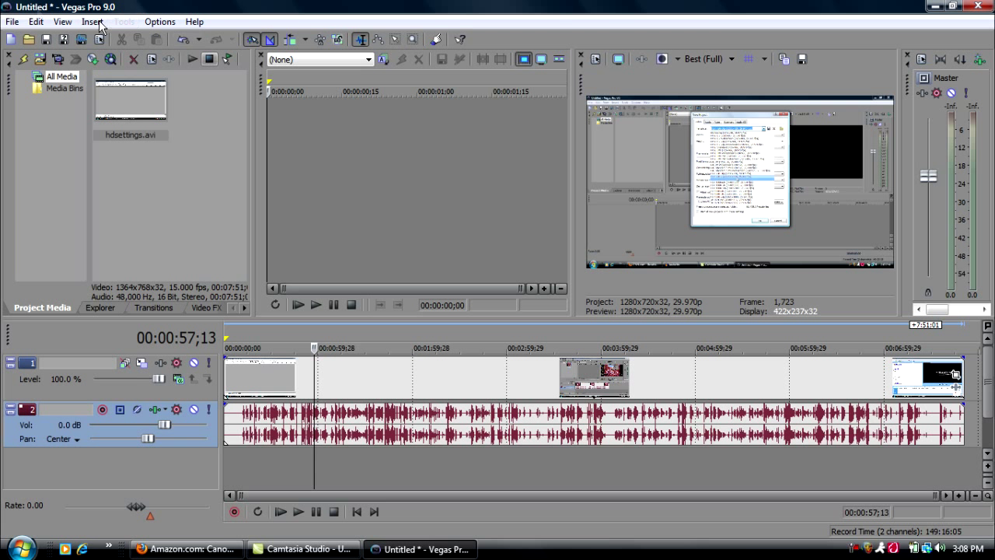
Step: Start a Render As to MainConcept AVC/AAC (*.mp4) and open HDTemplate's custom settings
{"action": "left_click", "coordinate": [11, 22]}
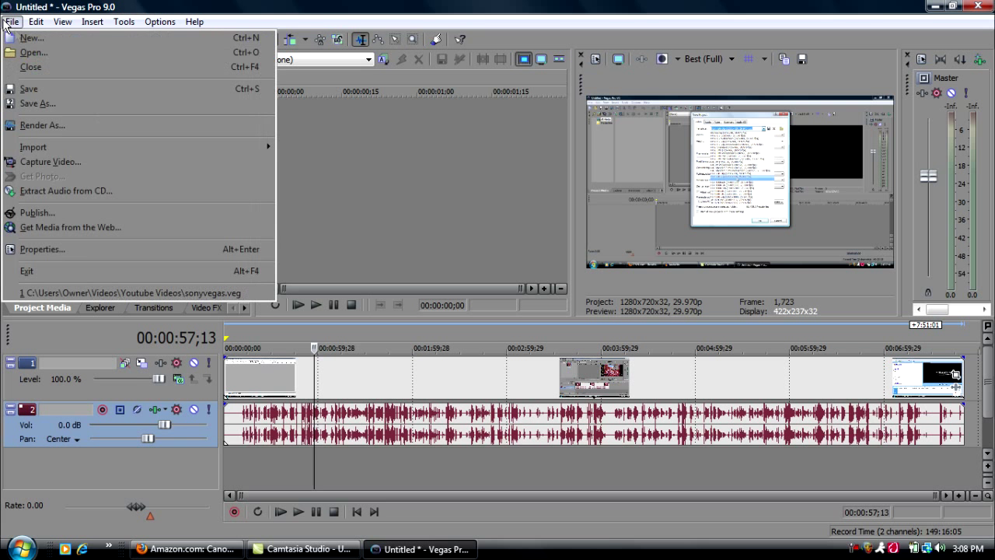
{"action": "left_click", "coordinate": [97, 125]}
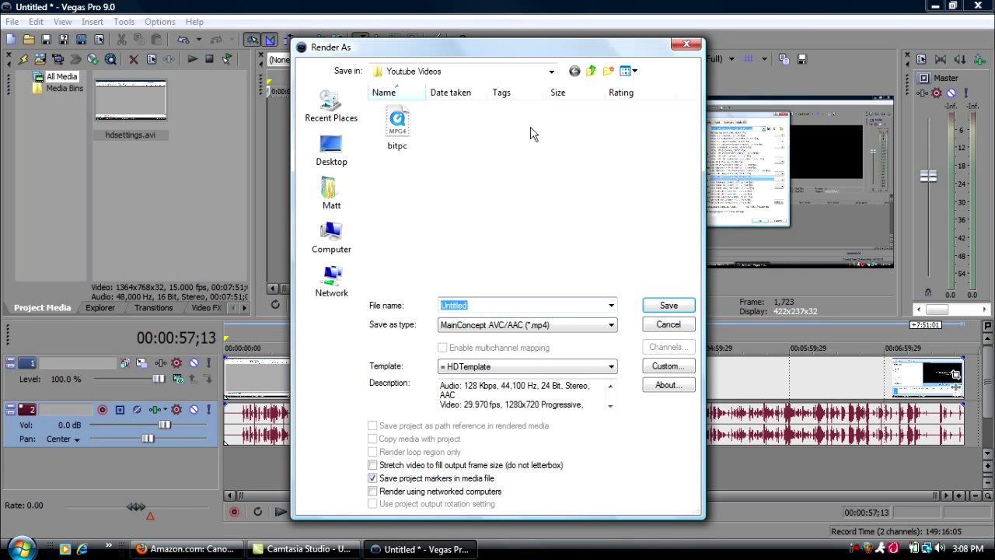
{"action": "left_click", "coordinate": [586, 327]}
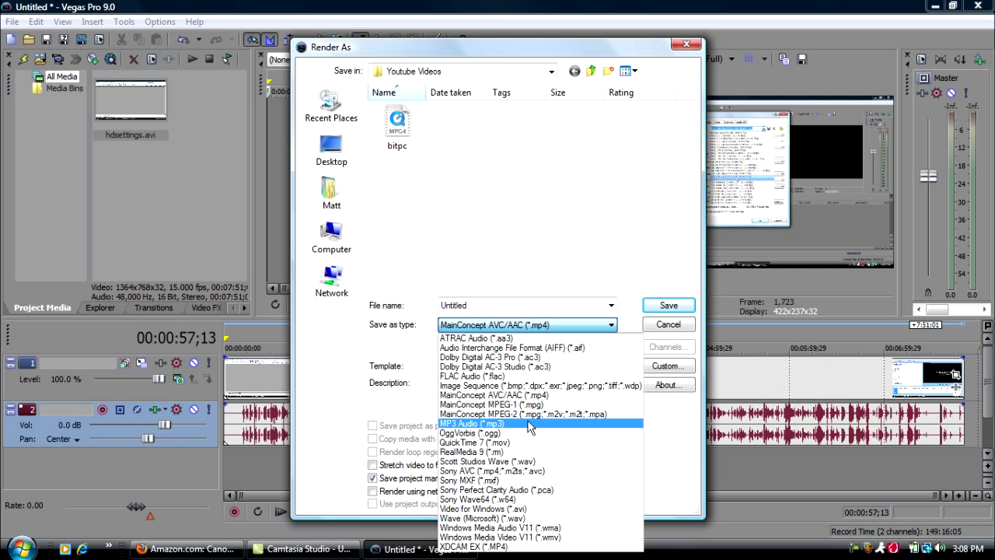
{"action": "left_click", "coordinate": [521, 396]}
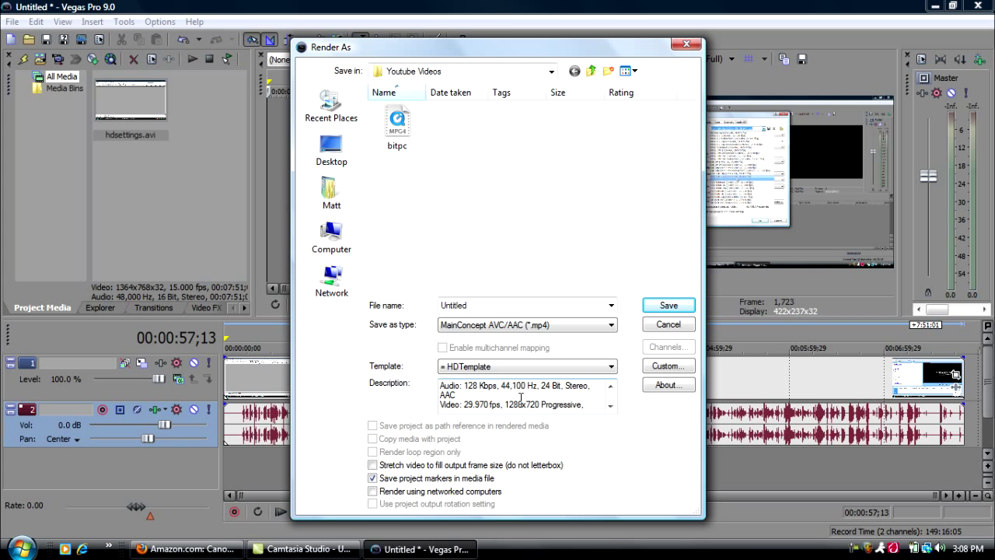
{"action": "left_click", "coordinate": [665, 367]}
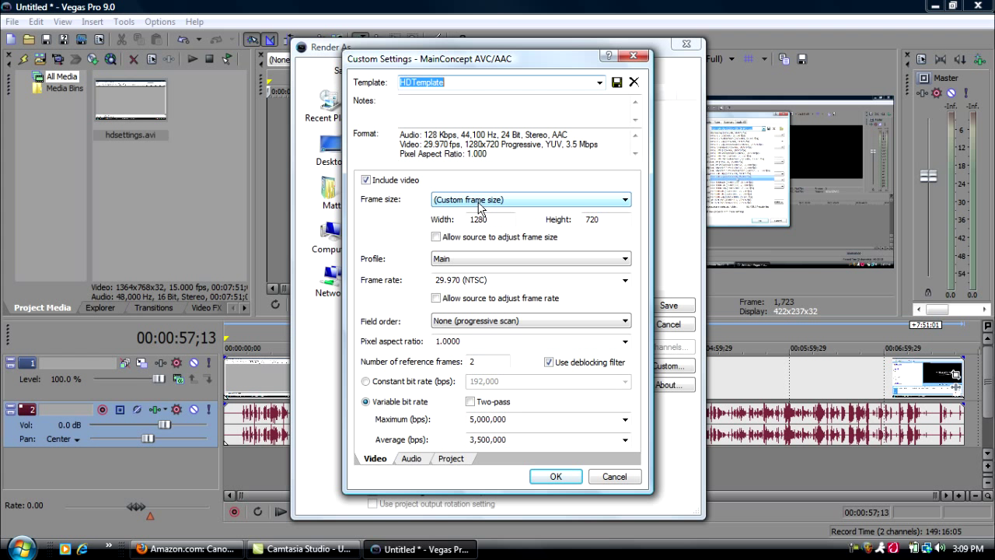
Step: Keep HDTemplate's custom 1280x720 frame size and review its 44,100 Hz, 128,000 bps audio
{"action": "left_click", "coordinate": [535, 204]}
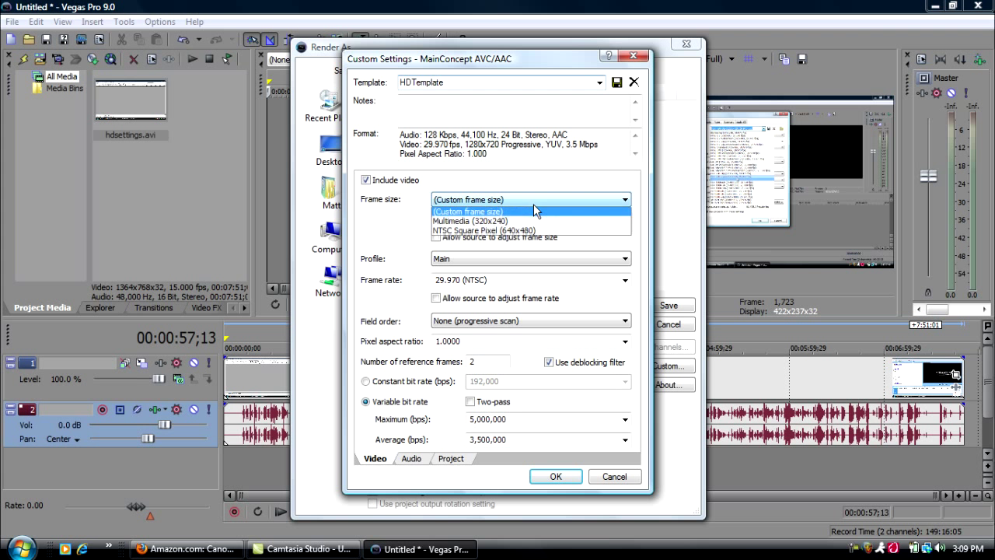
{"action": "left_click", "coordinate": [533, 209]}
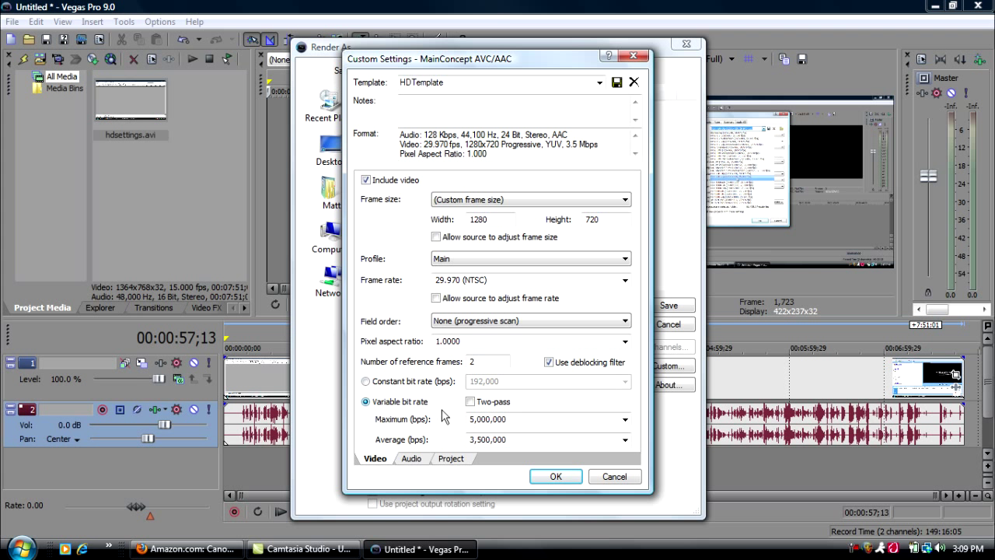
{"action": "left_click", "coordinate": [424, 460]}
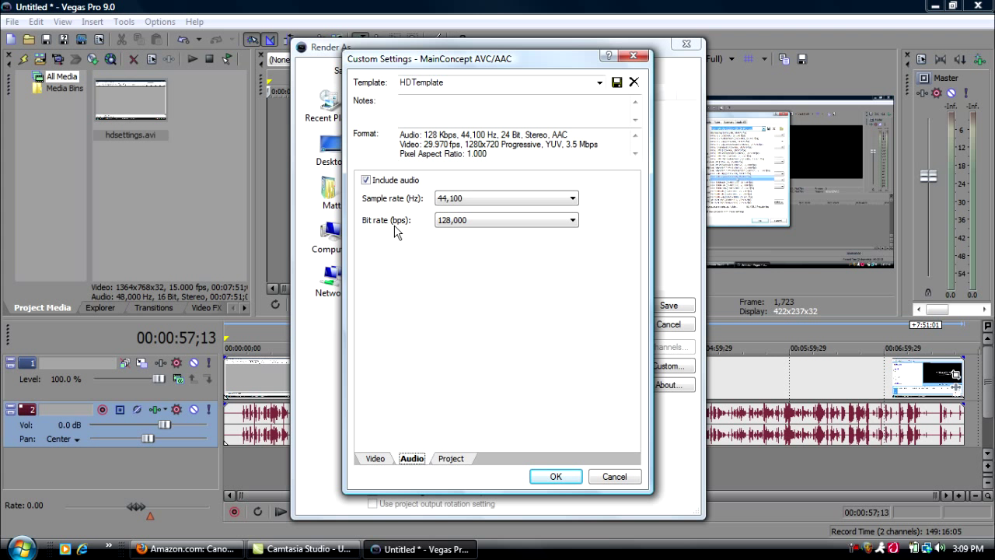
Step: Keep the Project tab's video rendering quality at Best
{"action": "left_click", "coordinate": [446, 461]}
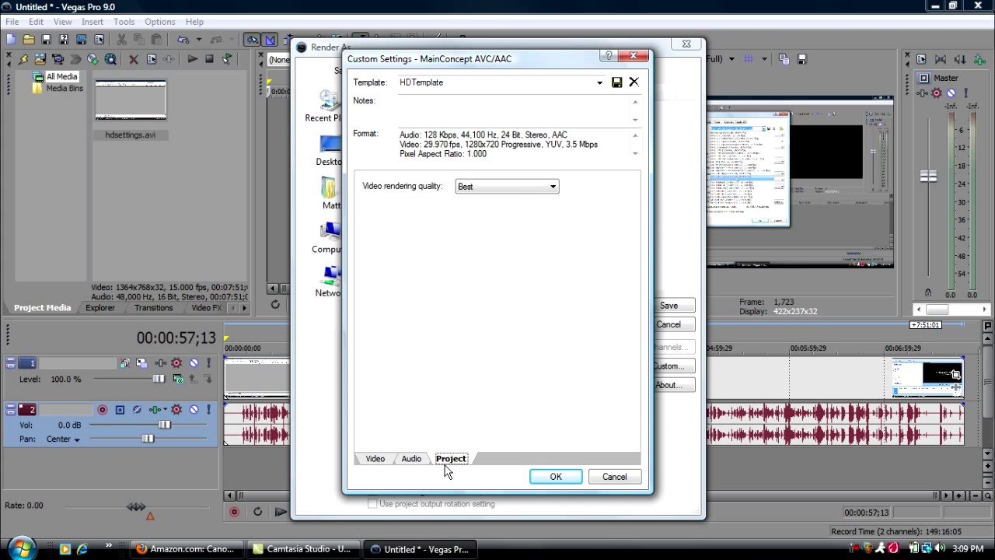
{"action": "left_click", "coordinate": [528, 180]}
{"action": "left_click", "coordinate": [505, 236]}
Step: Accept HDTemplate and render Untitled.mp4 into the Youtube Videos folder
{"action": "left_click", "coordinate": [556, 476]}
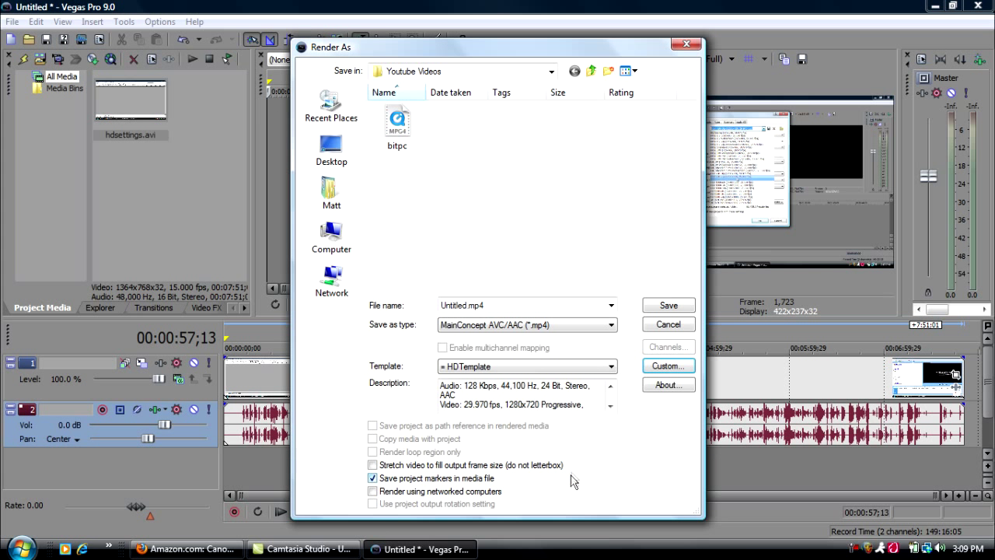
{"action": "left_click", "coordinate": [666, 312]}
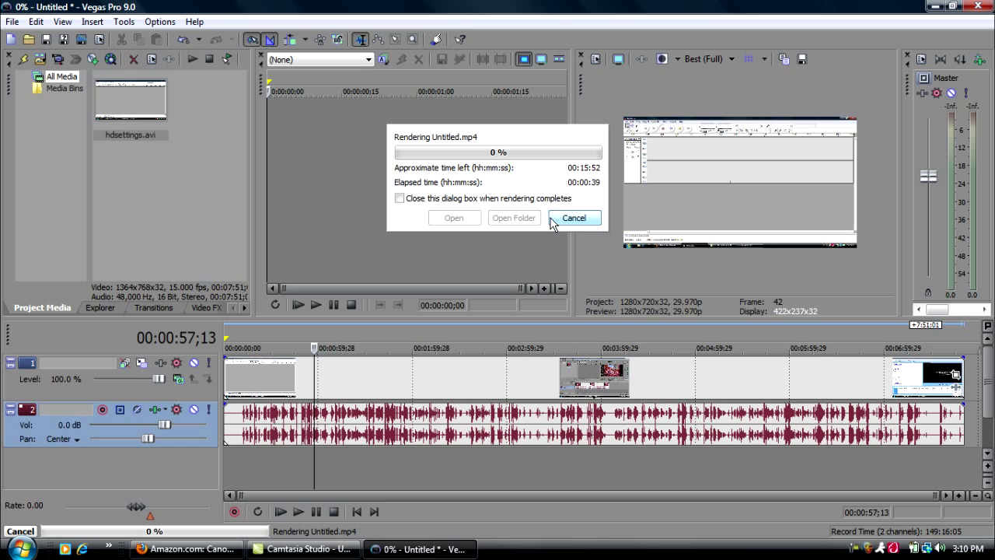
Step: Cancel the Untitled.mp4 render while it is still at 0%
{"action": "left_click", "coordinate": [552, 220]}
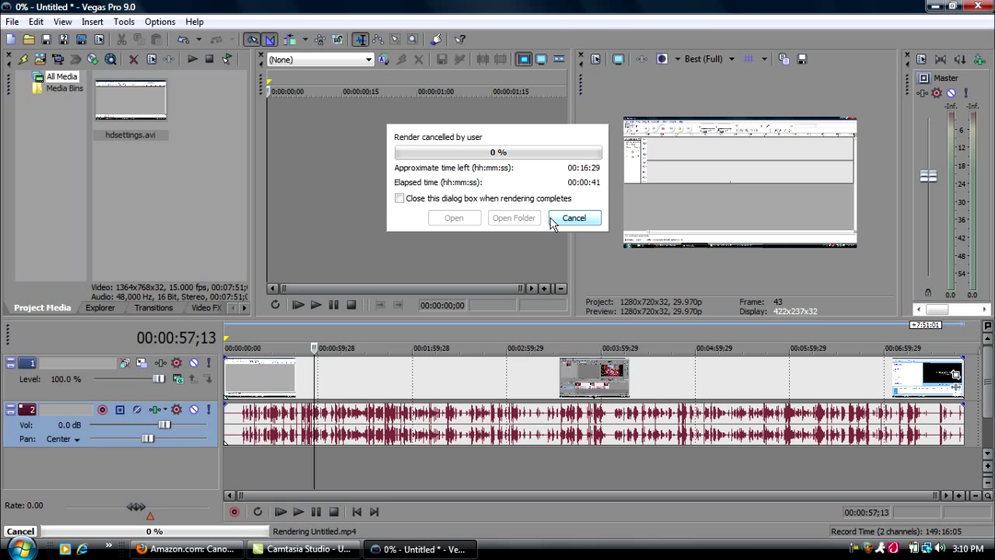